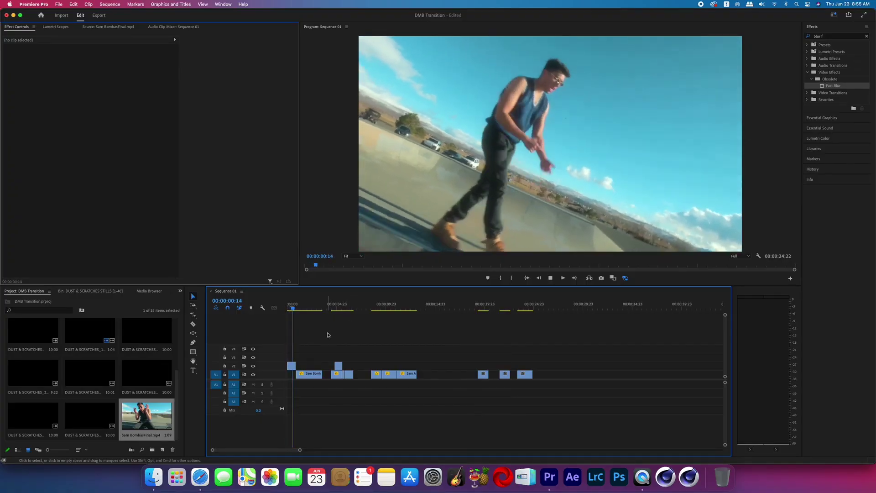
Play Sequence 01 from its start and stop at the cut into the glass-building shot near 00:00:00:22
key("space")
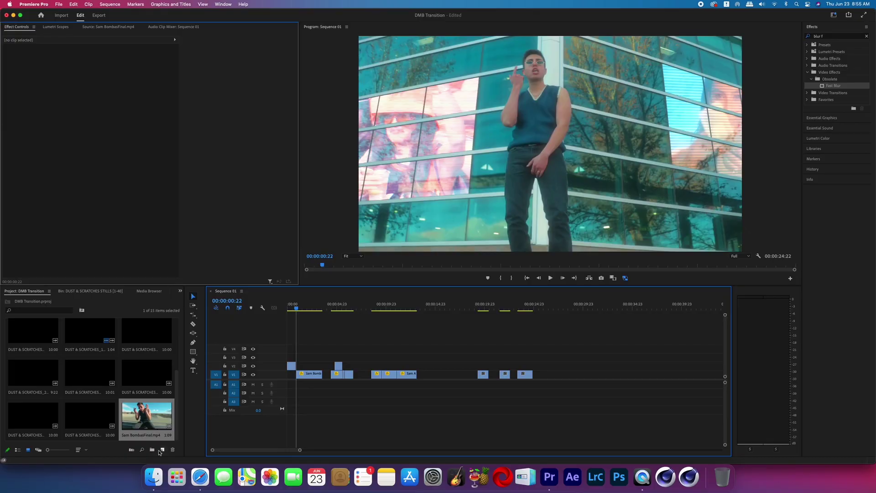
Create an adjustment layer, place it on V3 over the first cut and trim its end to the playhead
left_click(160, 452)
left_click(203, 404)
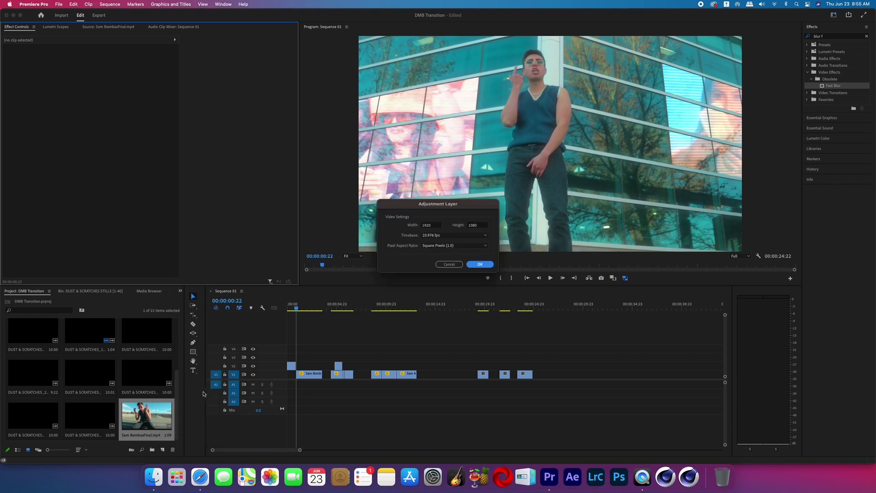
left_click(479, 264)
left_click_drag(51, 415, 301, 361)
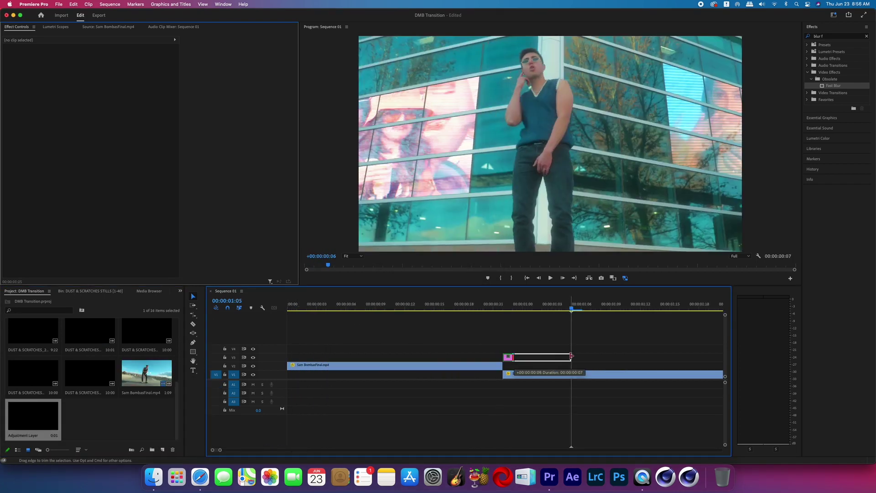
left_click_drag(572, 356, 571, 356)
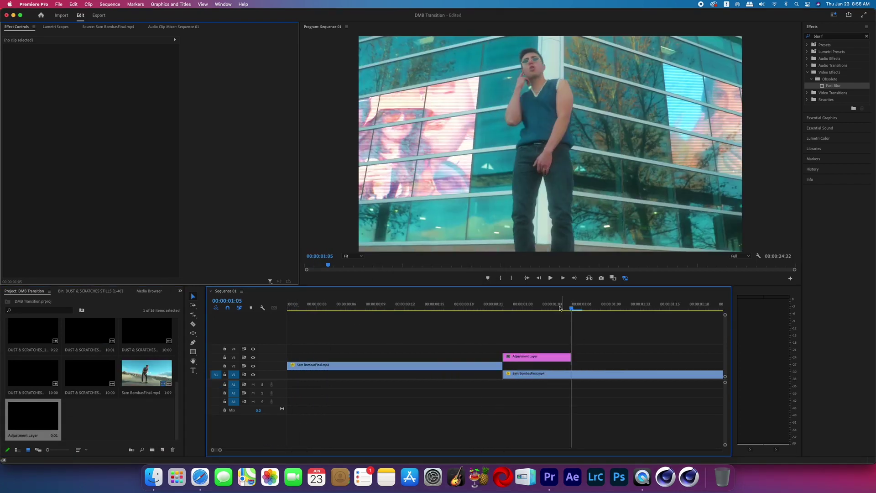
Apply Lumetri Color to the adjustment layer
left_click(835, 36)
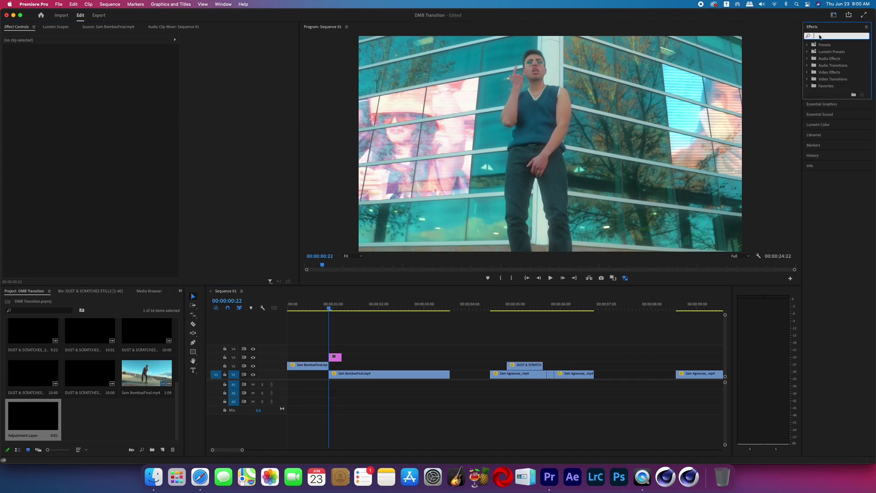
type("lumetri col")
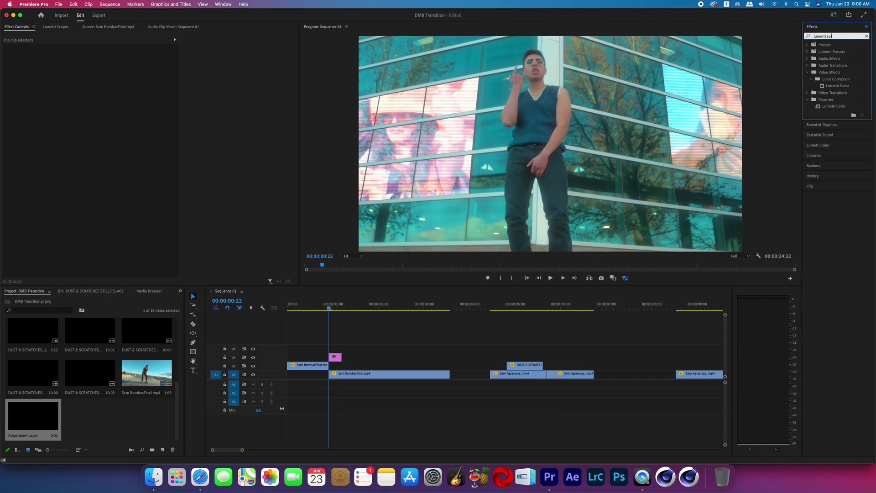
left_click_drag(843, 106, 335, 356)
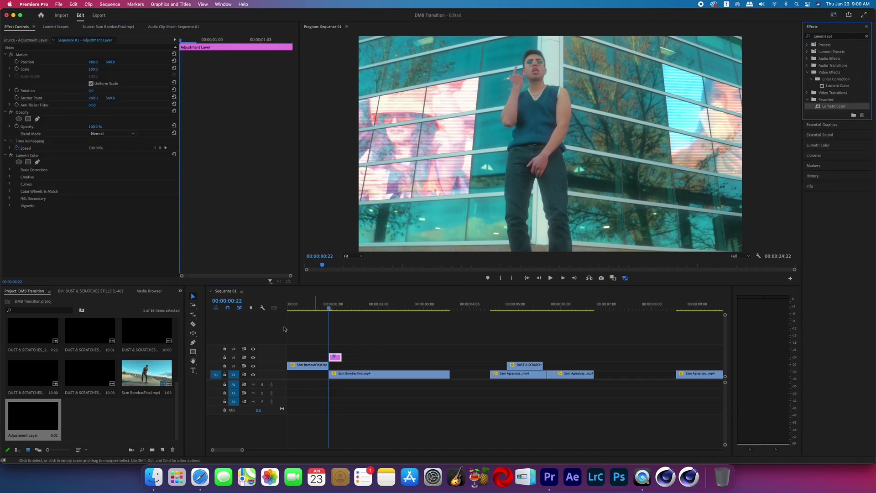
left_click_drag(242, 450, 227, 451)
Keyframe Lumetri Exposure at 2.2 at 01:01, dropping back to 0 at 01:04
key("Right")
key("Right")
key("Right")
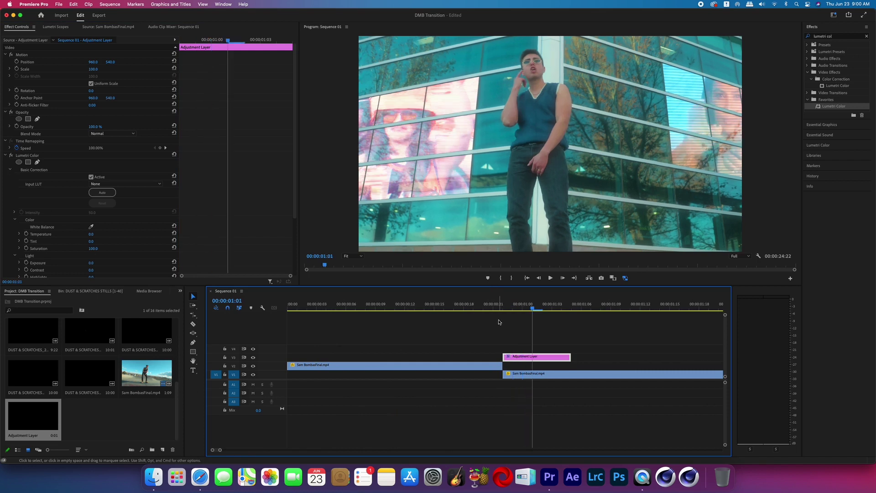
scroll(98, 238, "down", 1)
left_click(98, 249)
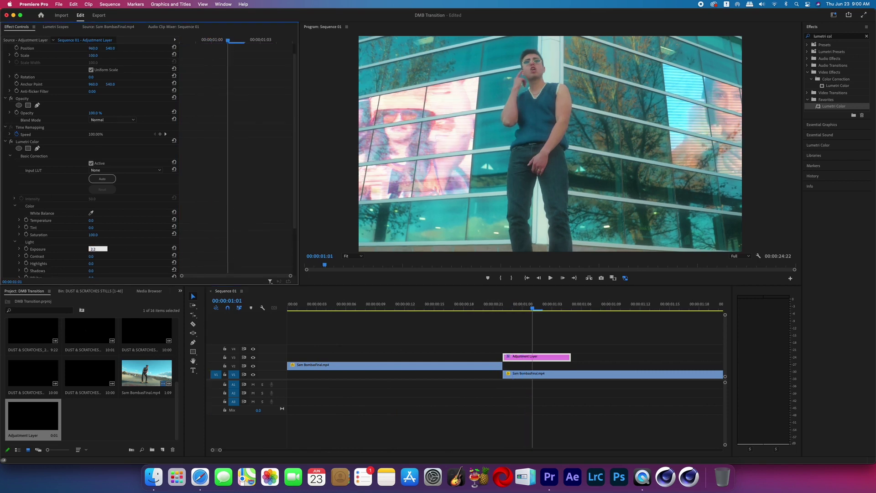
type("2.2")
key("Return")
left_click(26, 248)
key("Right")
key("Right")
key("Right")
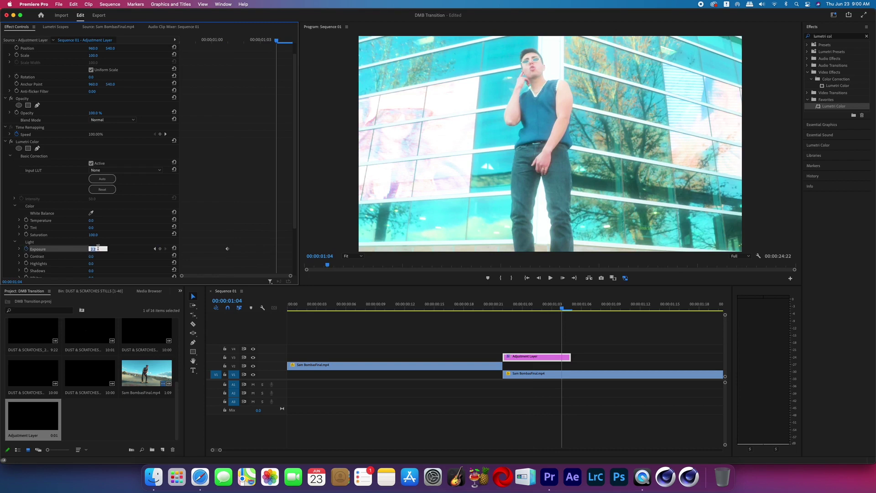
key("Return")
left_click(866, 36)
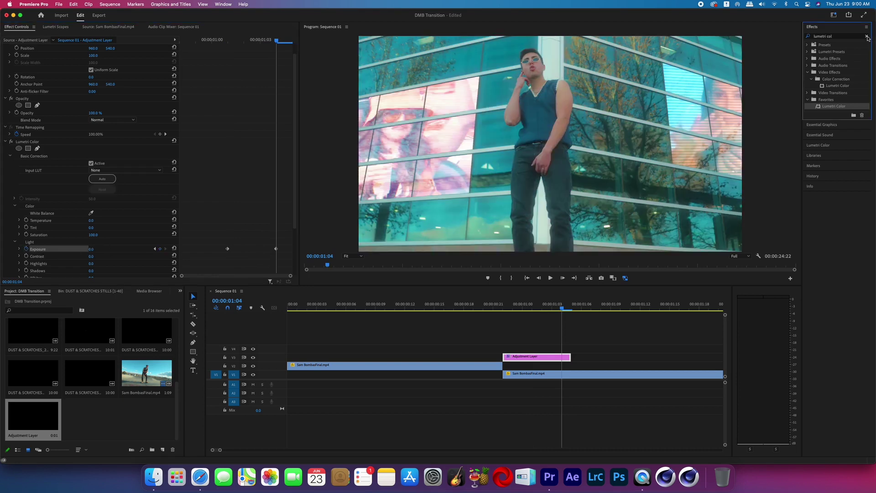
type("fast blur")
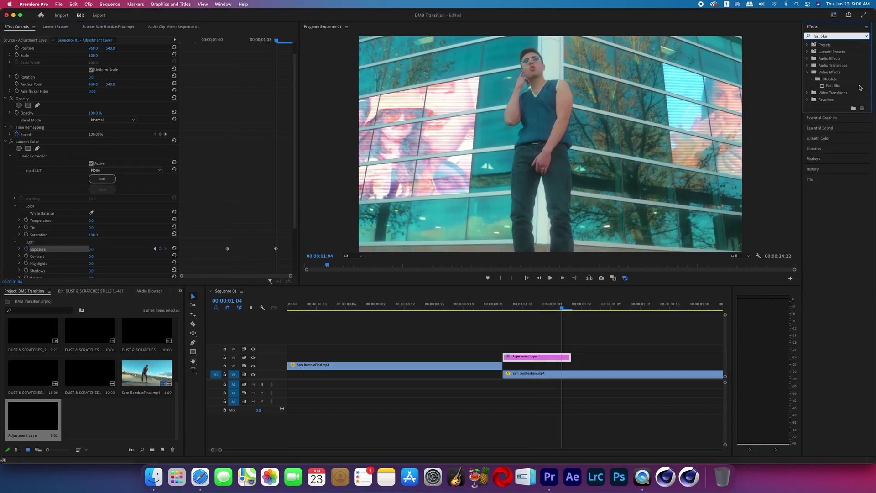
Apply Fast Blur to the adjustment layer with Blur Dimensions set to Vertical
left_click_drag(861, 88, 674, 205)
left_click_drag(549, 359, 549, 359)
key("Left")
key("Left")
key("Left")
key("Left")
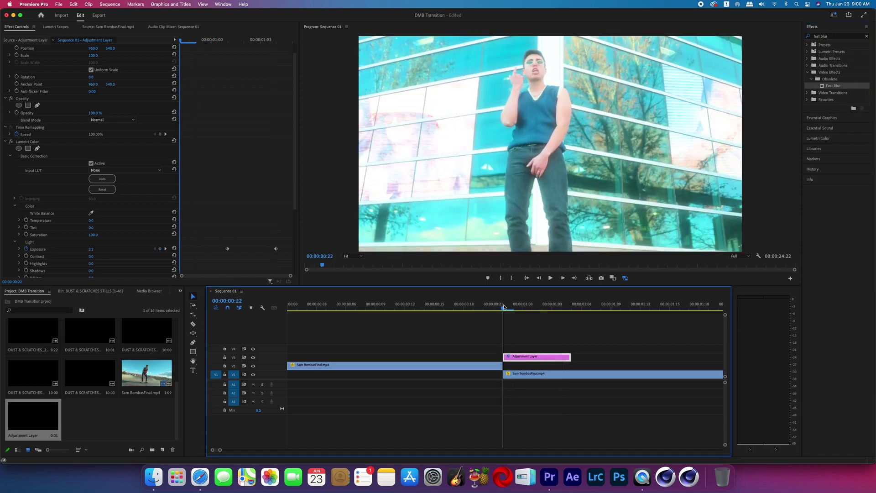
scroll(91, 270, "down", 5)
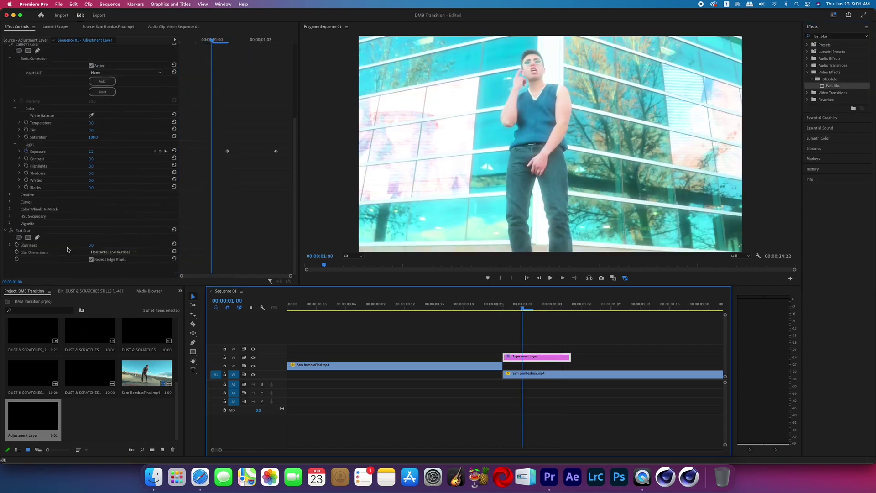
left_click(98, 253)
left_click(104, 273)
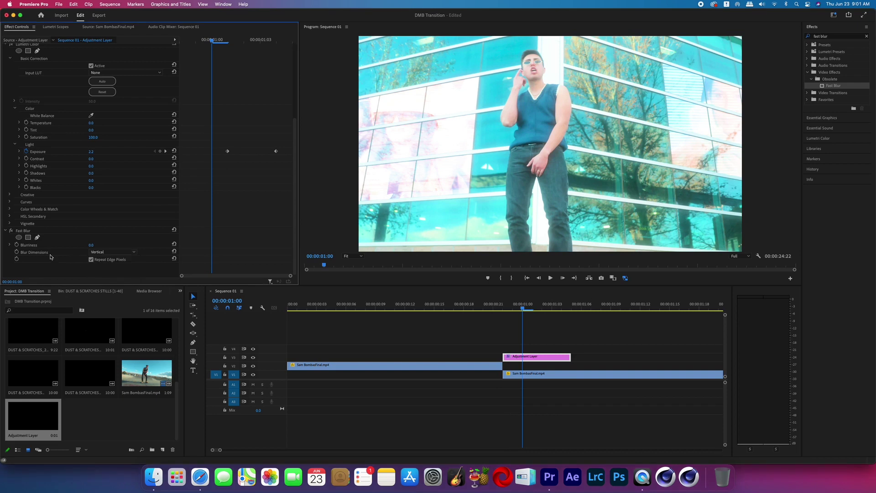
Keyframe Blurriness from 0 at 01:00 to 53 at 01:01
left_click(17, 245)
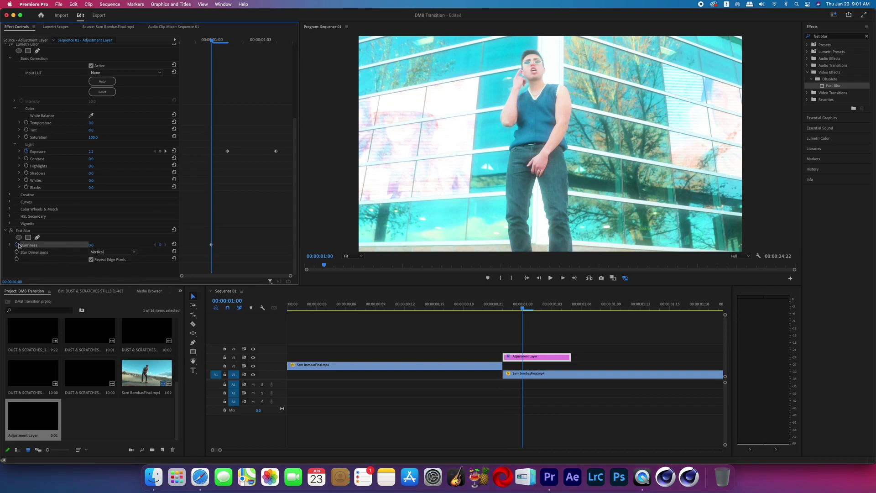
key("Right")
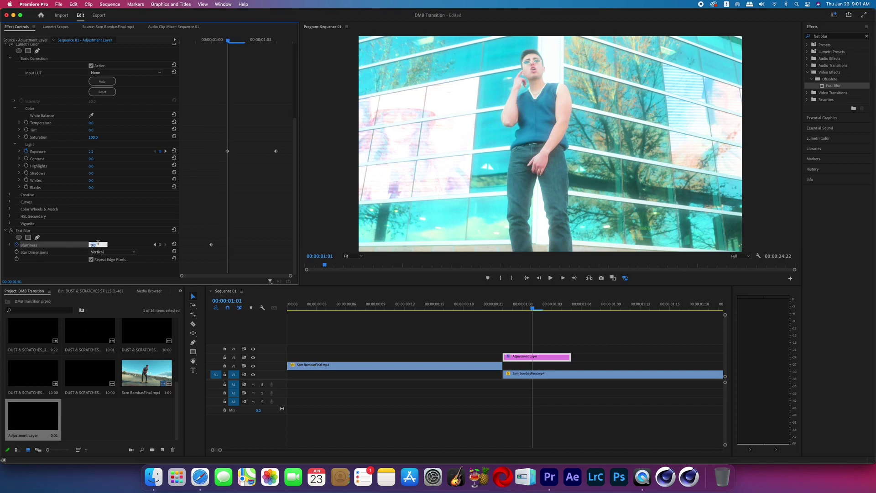
key("Return")
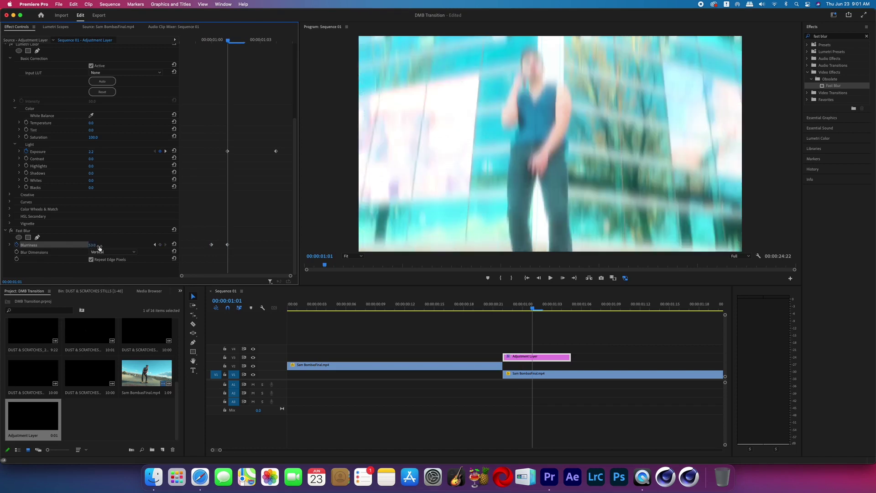
key("Right")
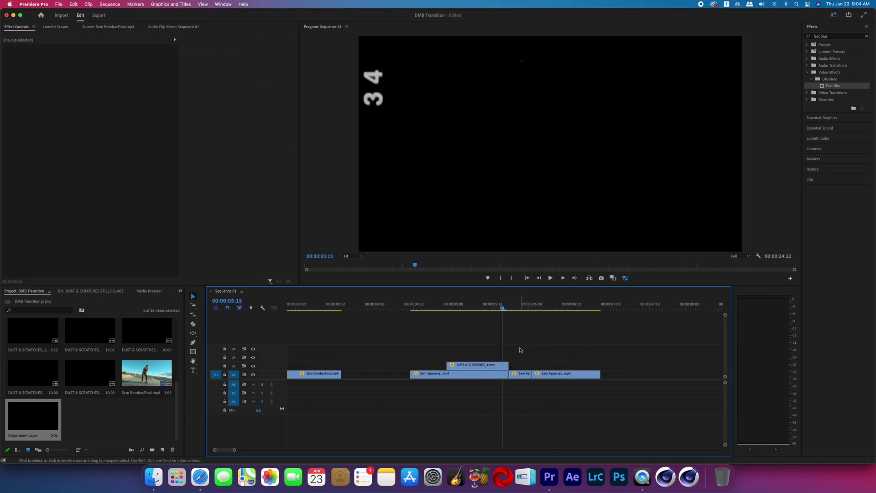
Move the DUST & SCRATCHES_1.mov clip to the playhead and set its Blend Mode to Screen
left_click_drag(487, 367, 526, 368)
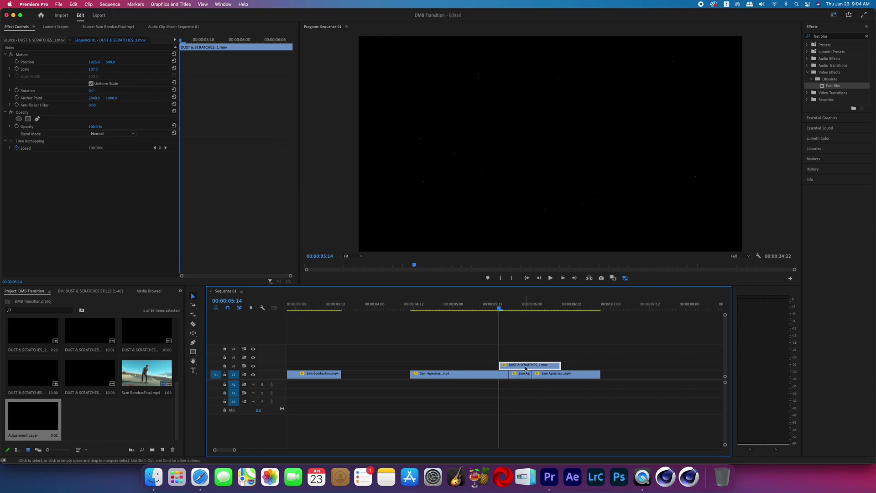
left_click(117, 134)
left_click(115, 203)
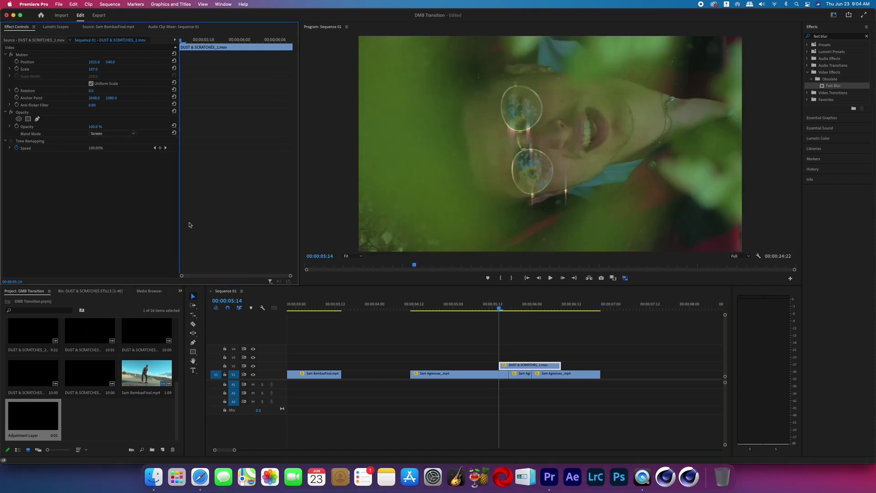
key("Right")
key("Right")
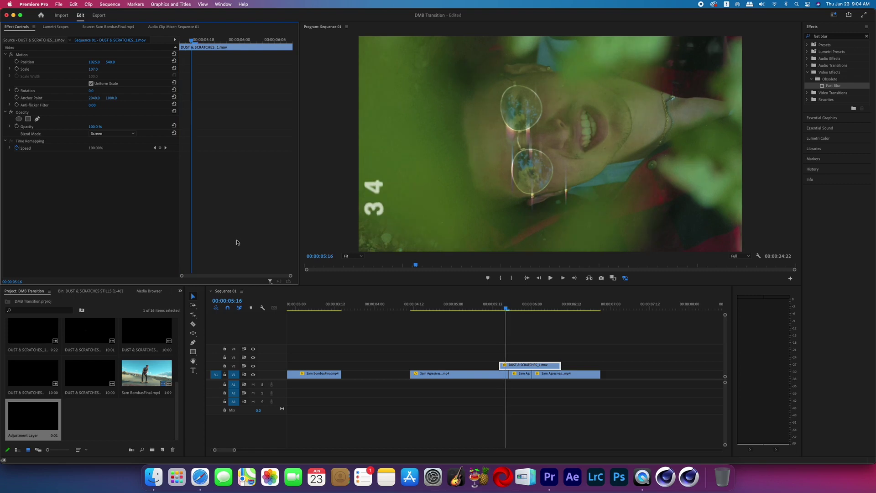
key("Right")
Trim the end of the dust overlay clip shorter
left_click(523, 347)
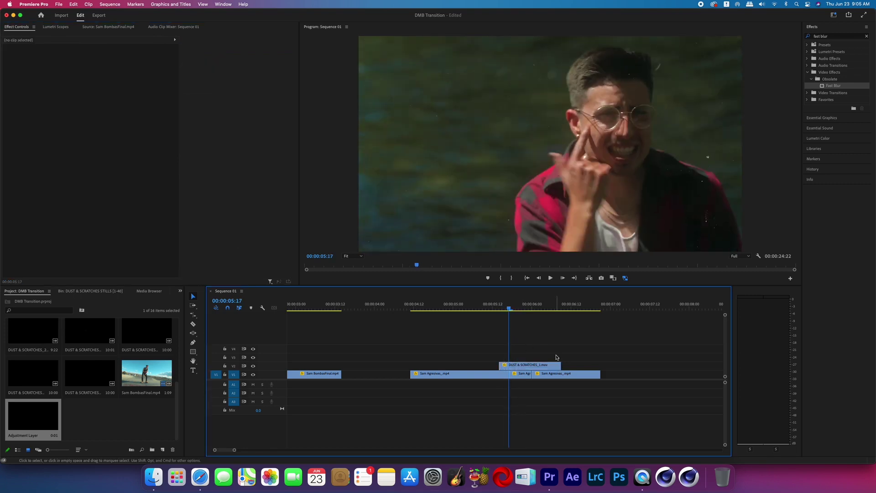
left_click_drag(561, 366, 533, 364)
key("Left")
key("Left")
Place a second adjustment layer on V3 above the dust overlay
left_click_drag(33, 416, 504, 358)
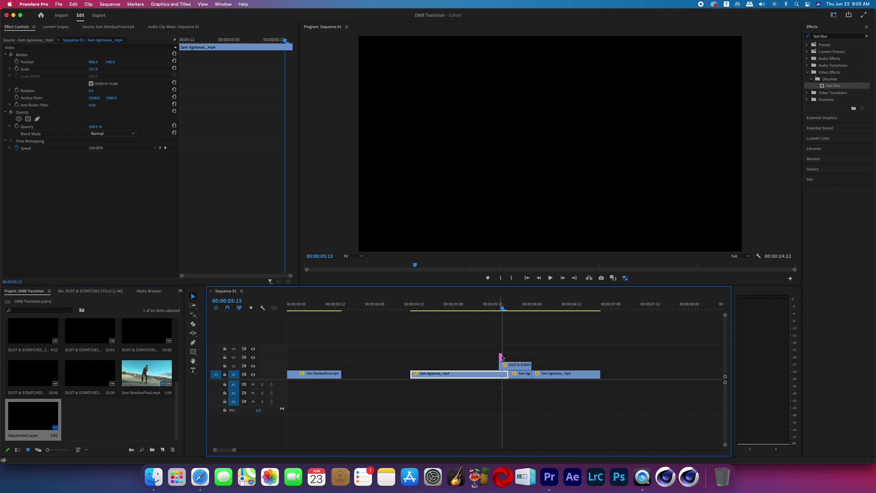
left_click(535, 350)
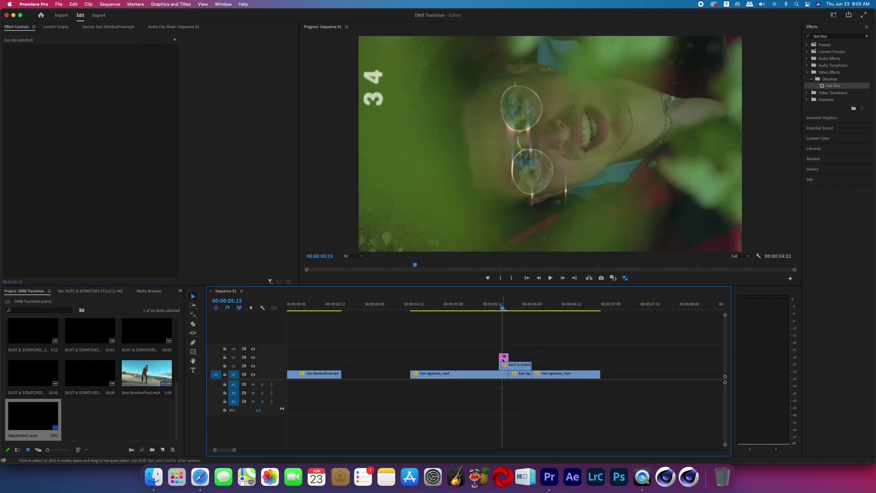
key("Left")
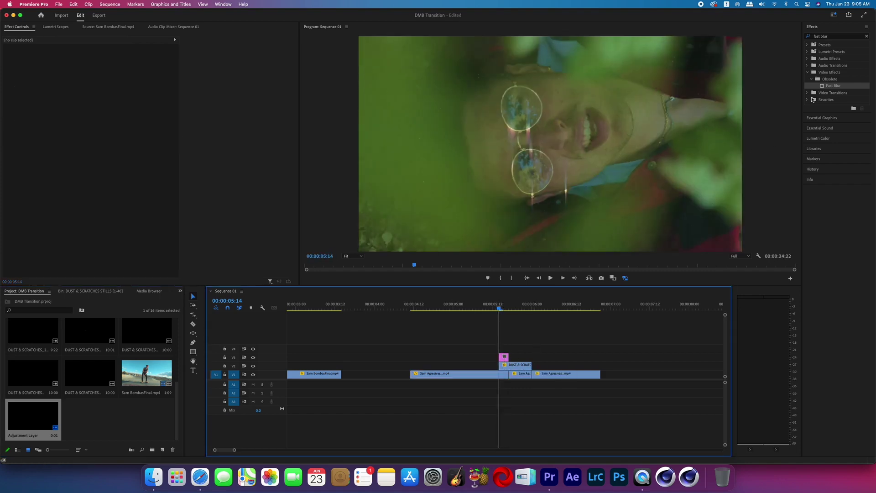
Apply a vertical-only Fast Blur to it and start a Blurriness keyframe
left_click_drag(825, 87, 578, 302)
left_click_drag(500, 360, 502, 359)
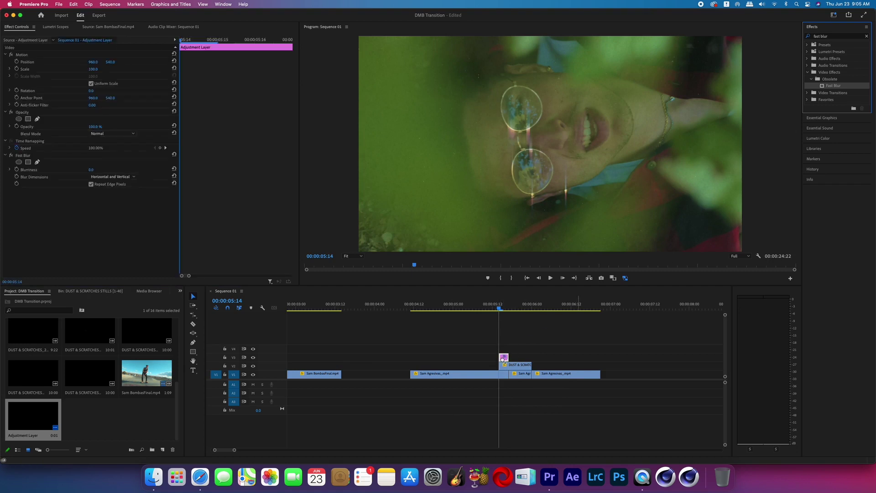
left_click(131, 178)
left_click(128, 197)
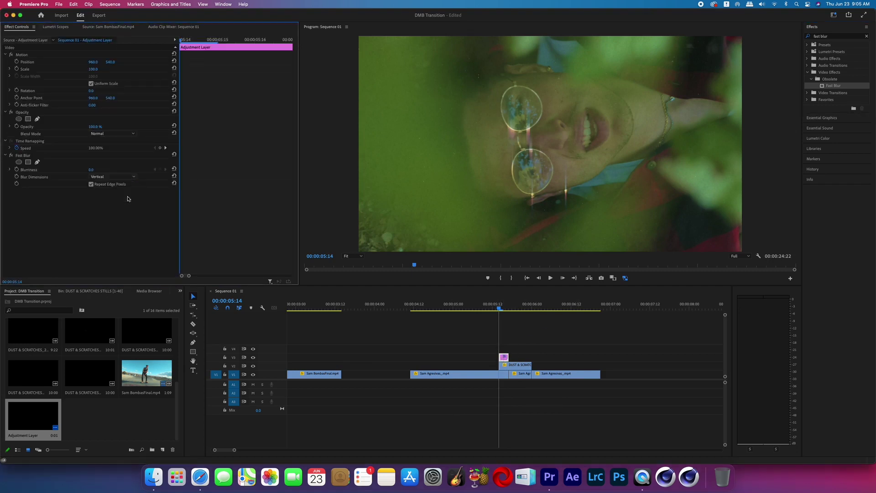
left_click(17, 169)
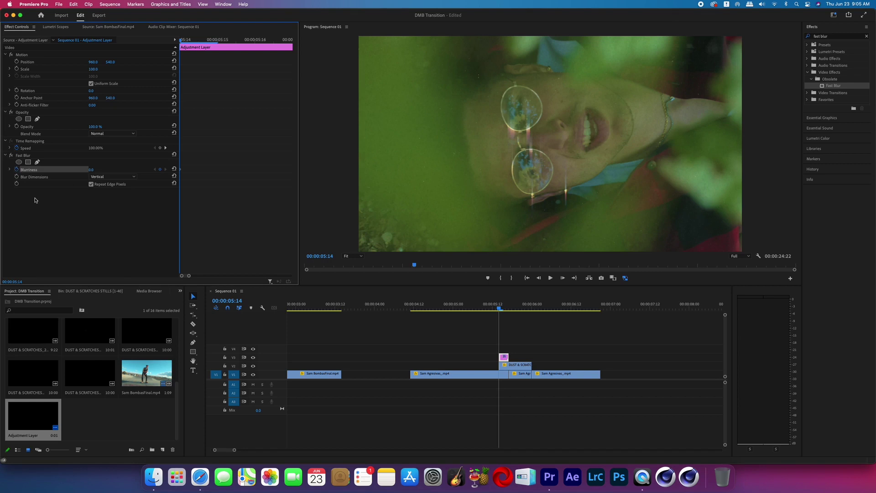
key("Right")
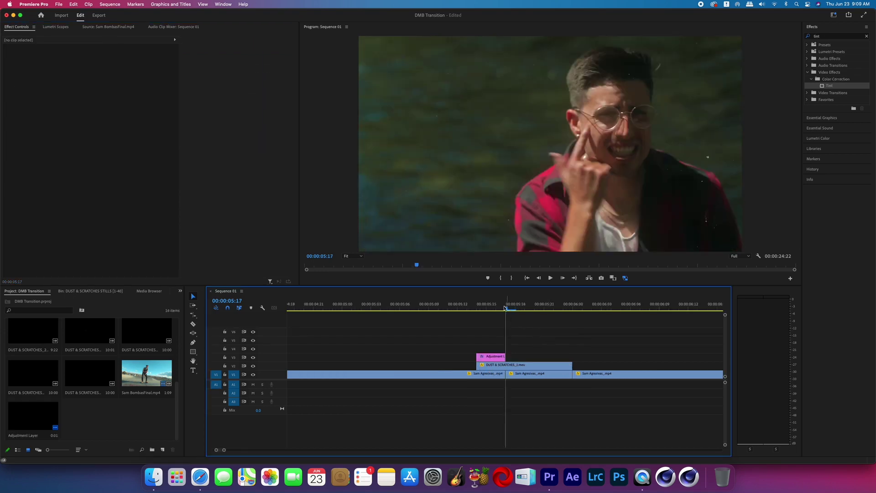
Duplicate the DUST & SCRATCHES_1.mov clip onto V4 and V5, trimming starts and offsetting copies 7 frames
left_click_drag(507, 308, 525, 309)
left_click(556, 366)
left_click_drag(557, 363, 572, 339)
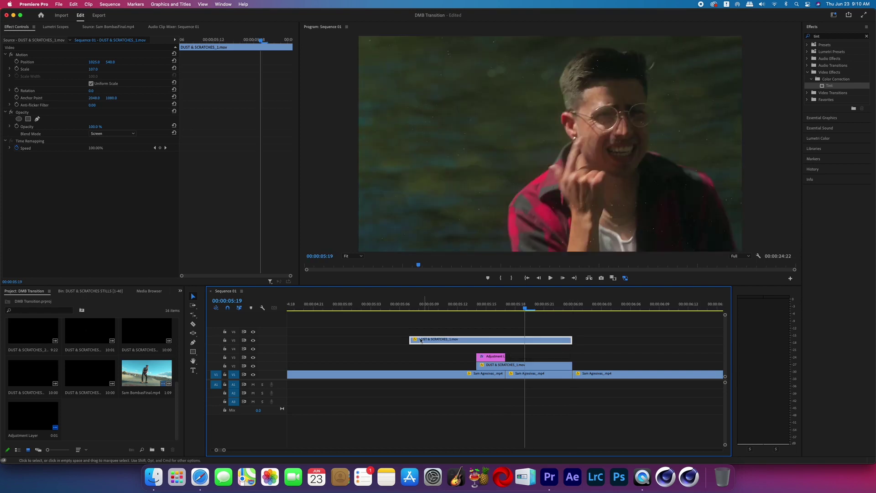
left_click_drag(411, 339, 506, 347)
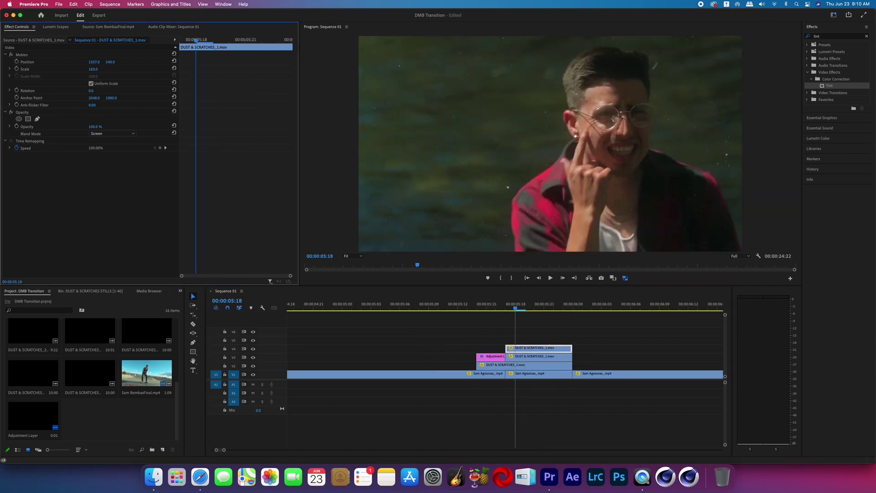
left_click_drag(524, 306, 544, 307)
left_click_drag(506, 347, 503, 340)
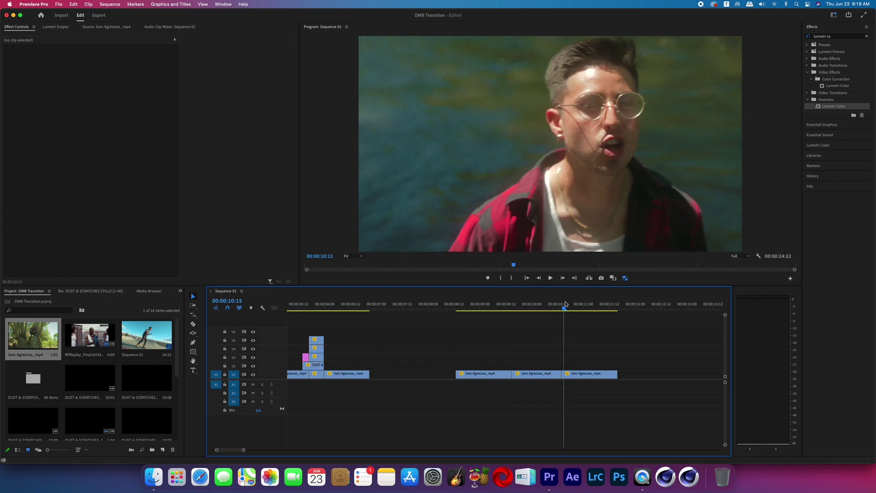
Razor a one-frame slice from V1 and move it up to V2 at 00:00:09:14
left_click(563, 305)
key("c")
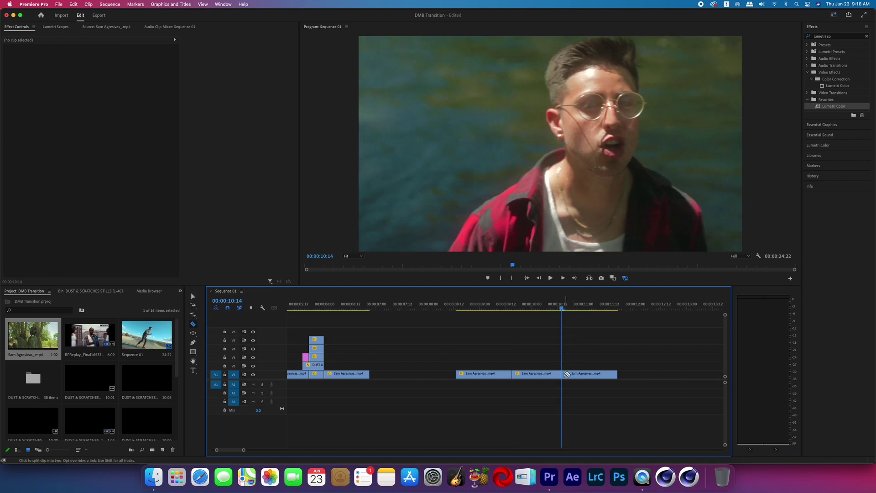
key("v")
key("Right")
key("c")
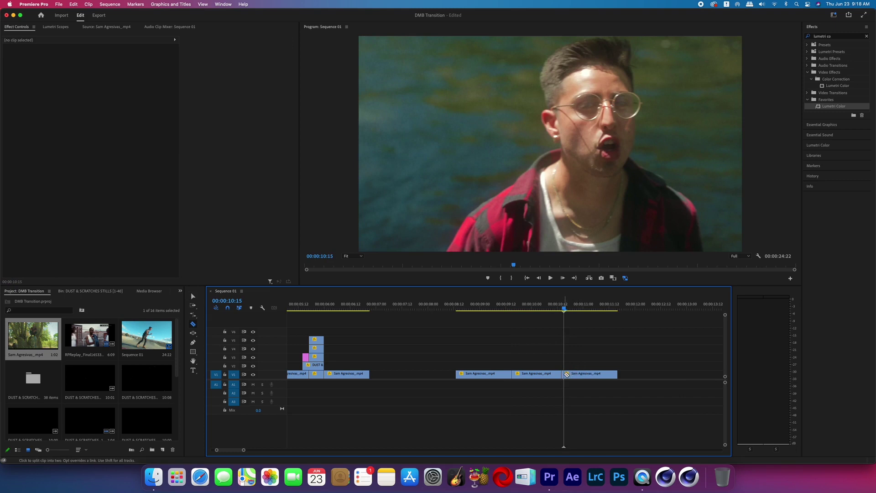
key("v")
left_click(562, 374)
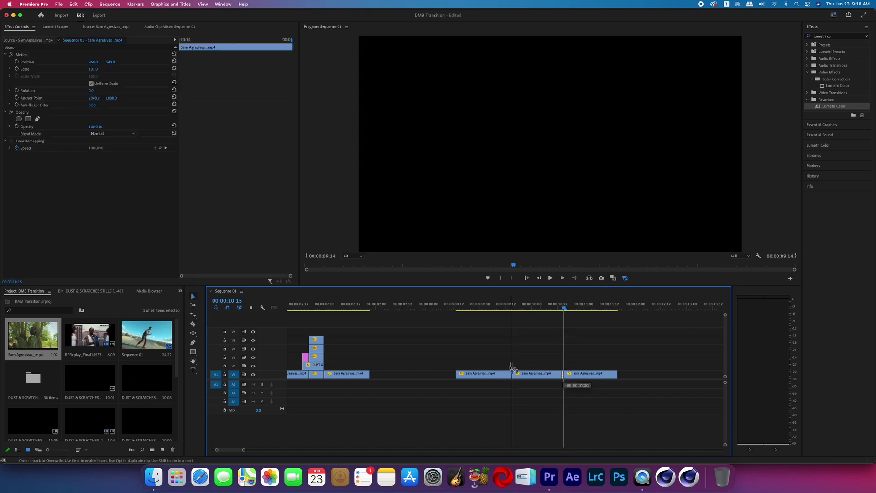
left_click(511, 306)
Set the V2 slice's Blend Mode to Screen
left_click(511, 365)
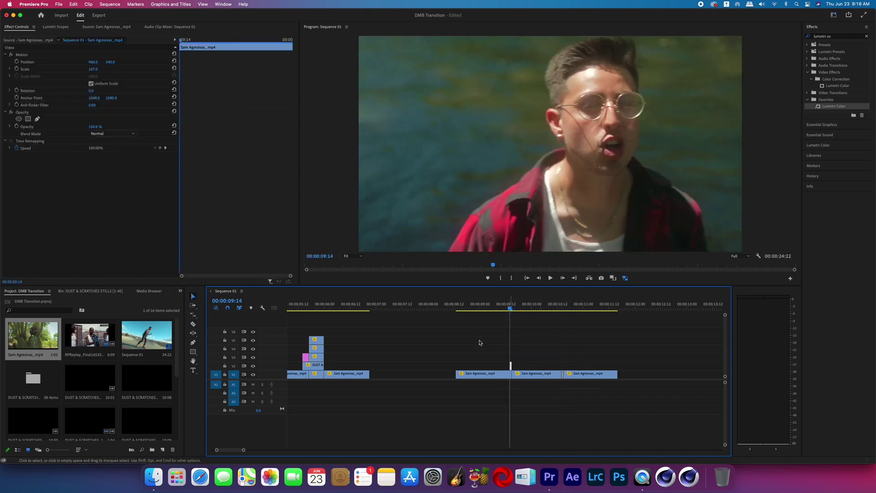
left_click(113, 133)
left_click(101, 204)
left_click(866, 36)
Apply Crop to the V2 slice with Left 27%, Right 15% and Edge Feather 493
type("crop")
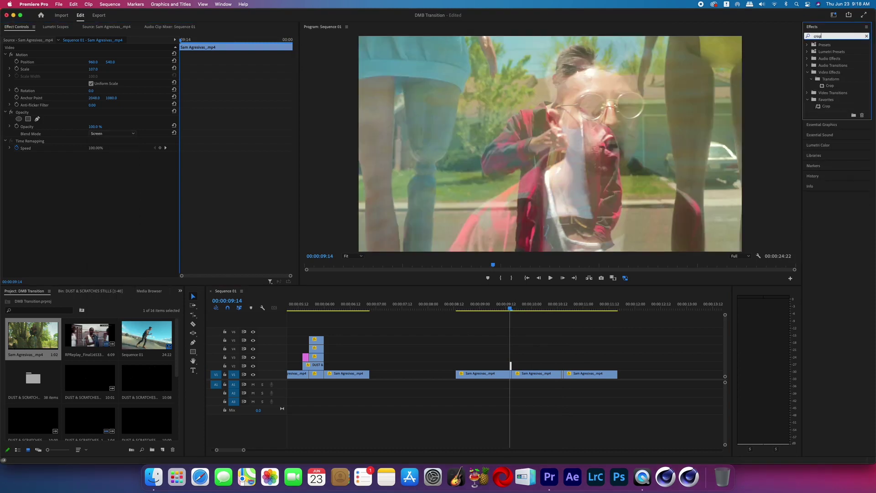
left_click_drag(832, 107, 119, 205)
left_click(511, 366)
key("Left")
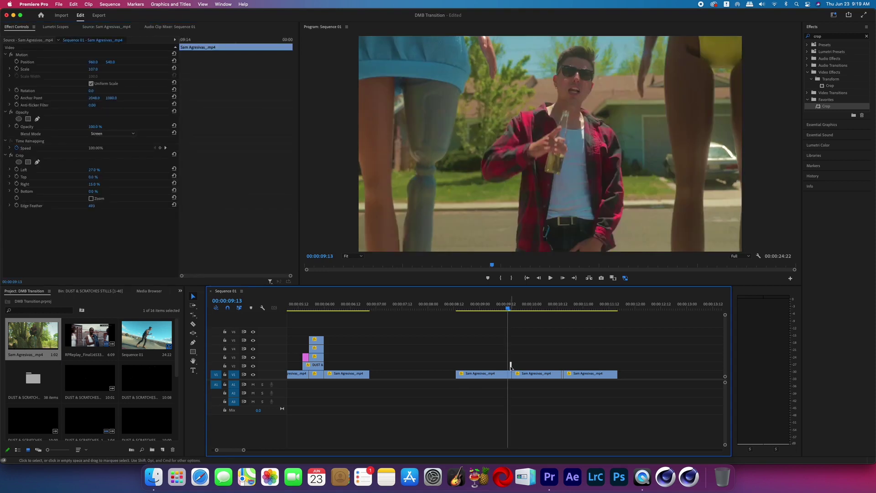